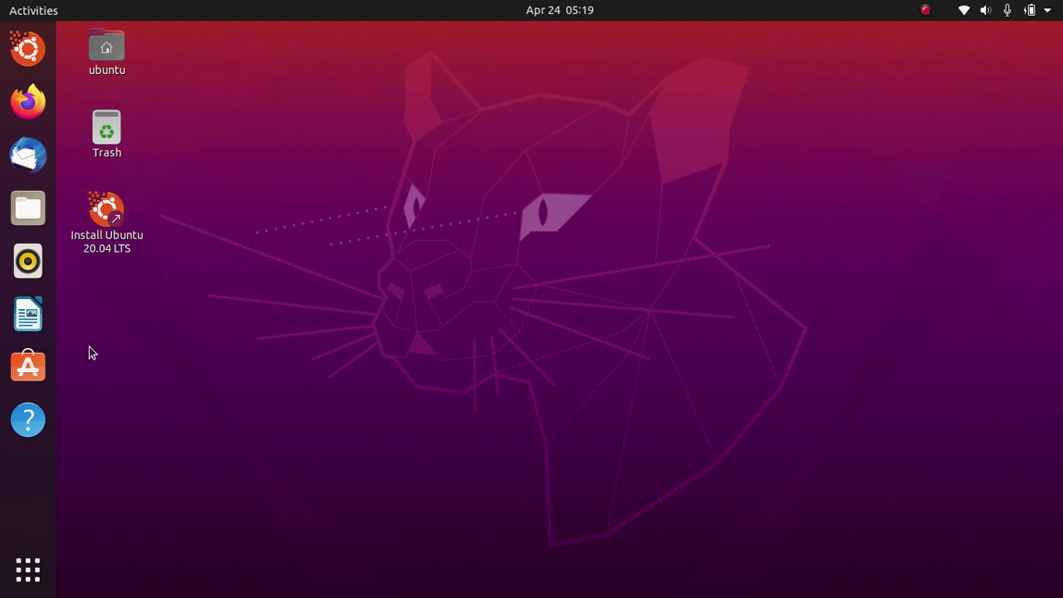
# Step: Launch the Ubuntu 20.04 installer with English language and the English (US) keyboard layout
pyautogui.click(111, 245)
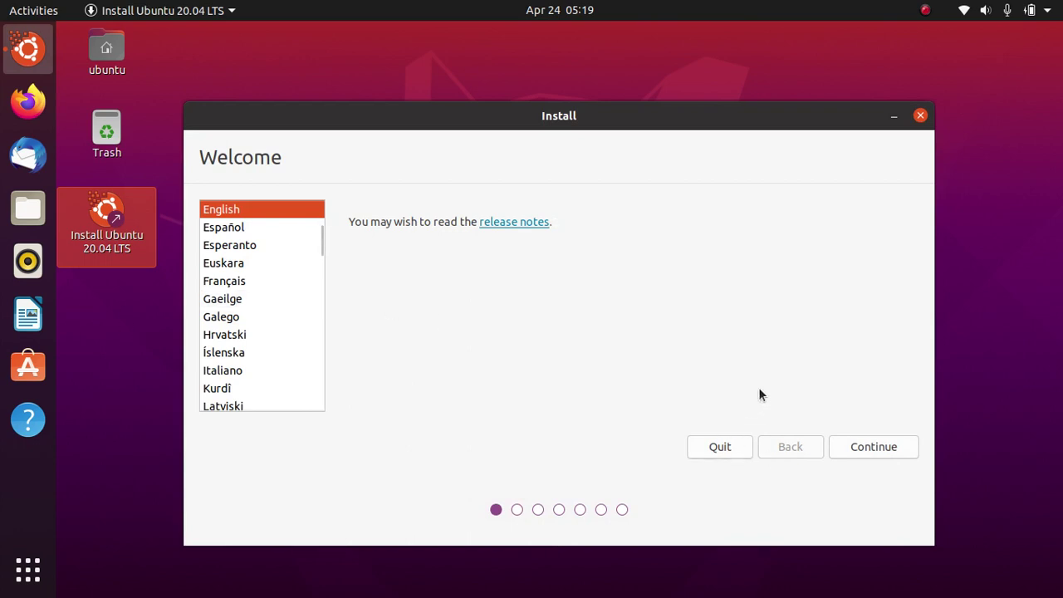
pyautogui.click(883, 452)
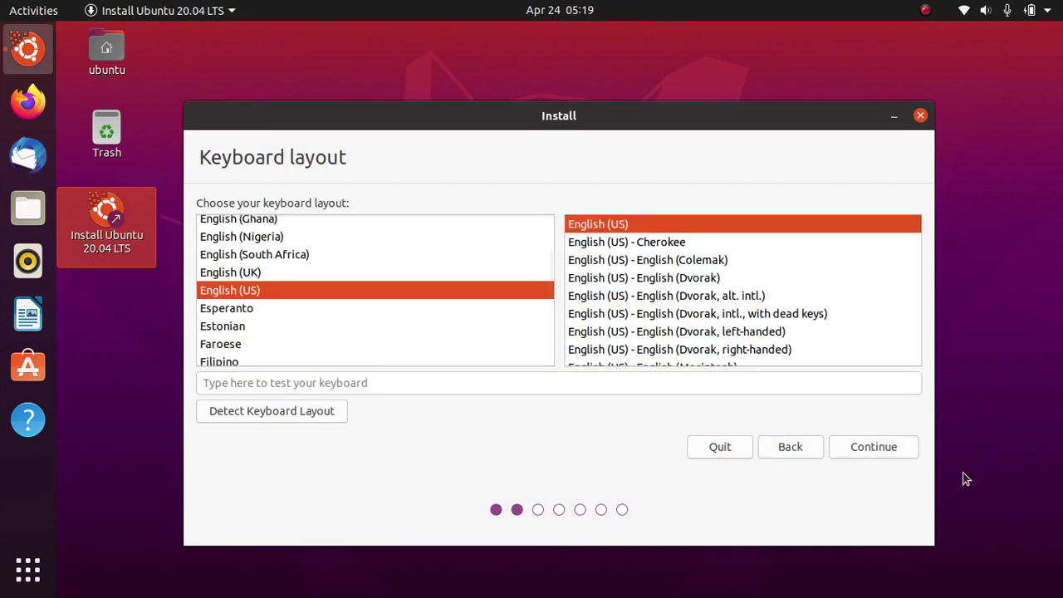
pyautogui.click(884, 447)
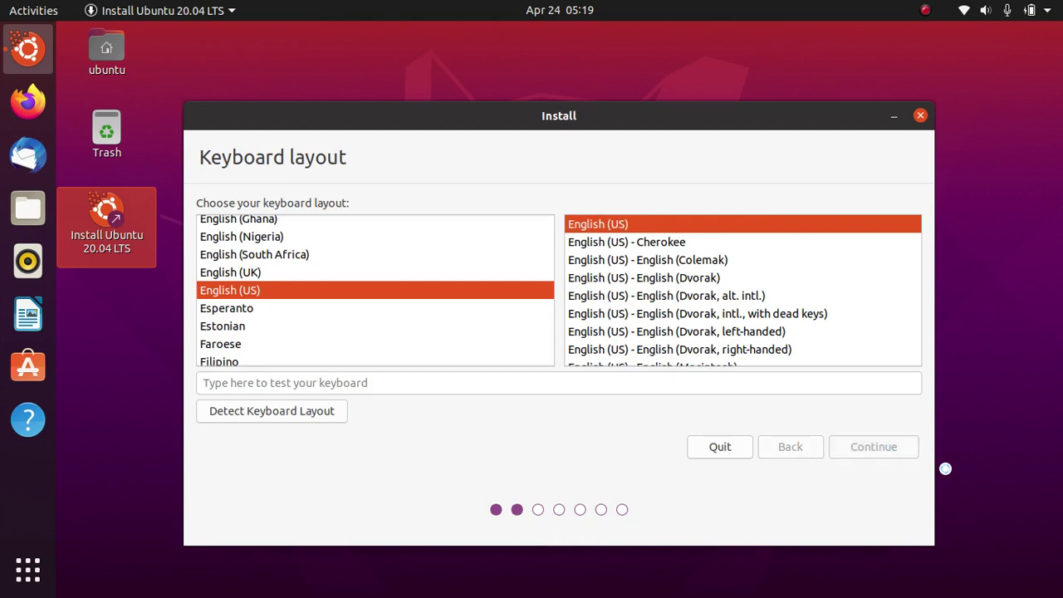
# Step: Turn off the SpotX Wi-Fi connection from the top-bar system menu
pyautogui.click(963, 17)
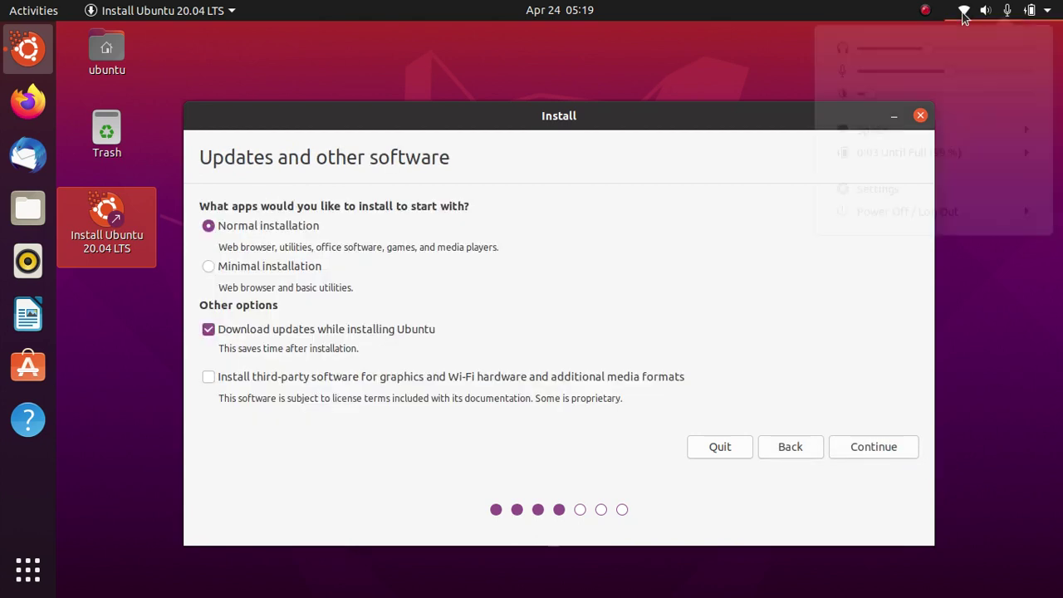
pyautogui.click(979, 133)
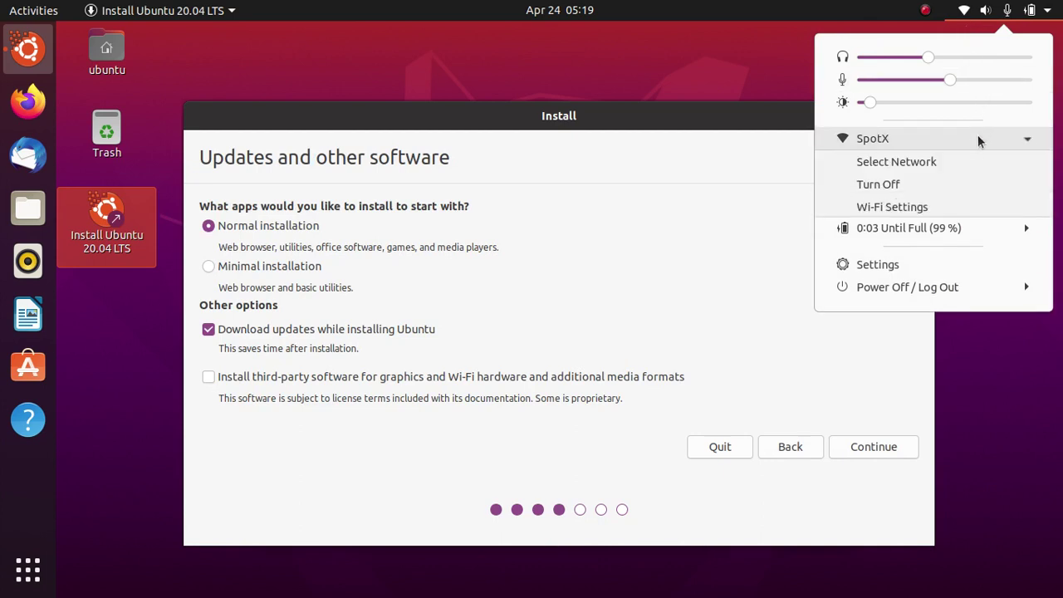
pyautogui.click(940, 183)
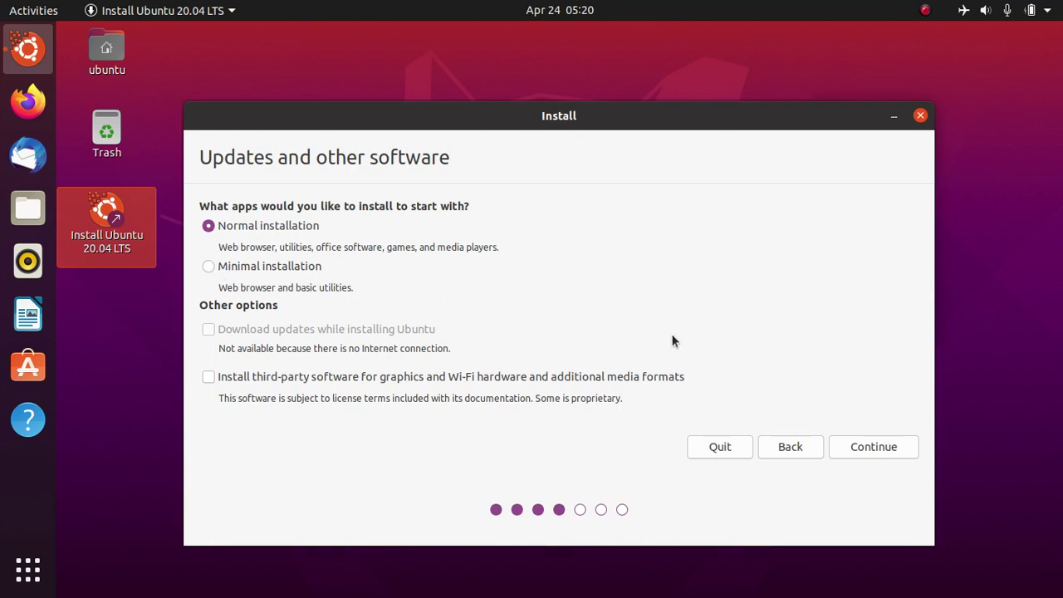
# Step: Keep Normal installation, choose Something else partitioning, and select /dev/sda8
pyautogui.click(865, 450)
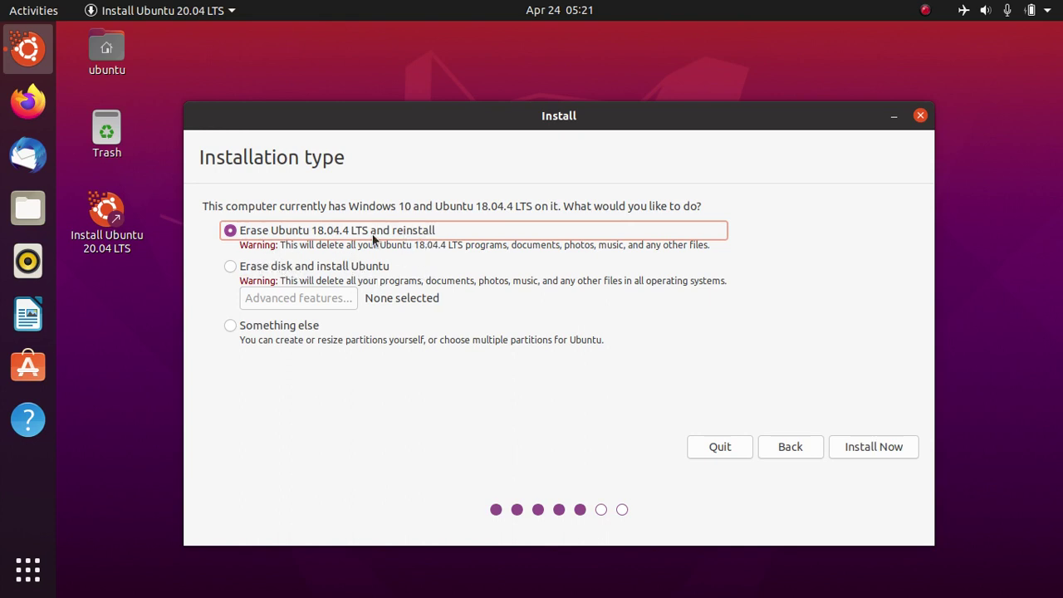
pyautogui.click(229, 326)
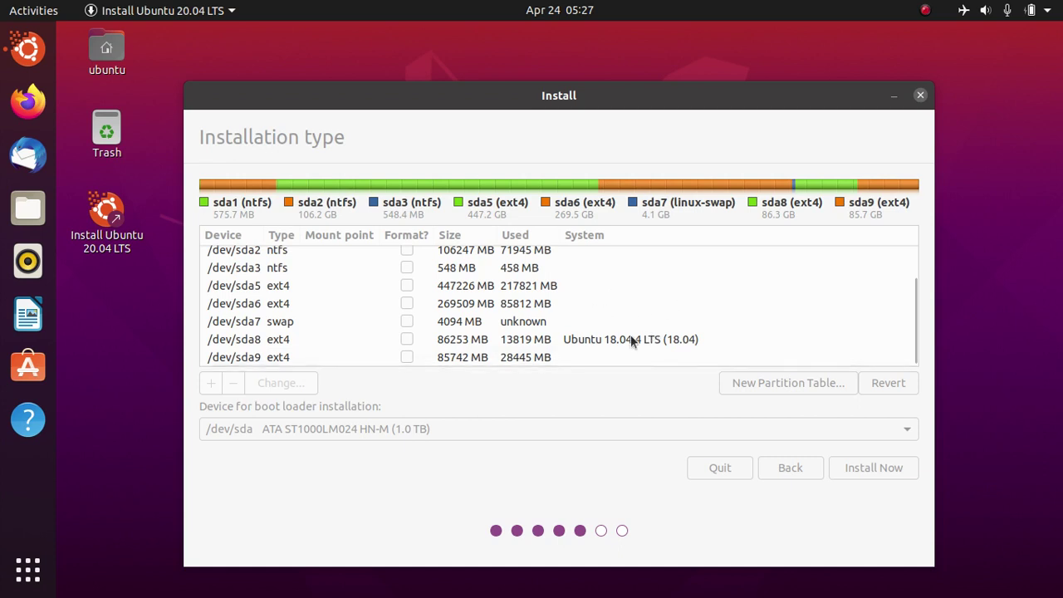
pyautogui.click(598, 341)
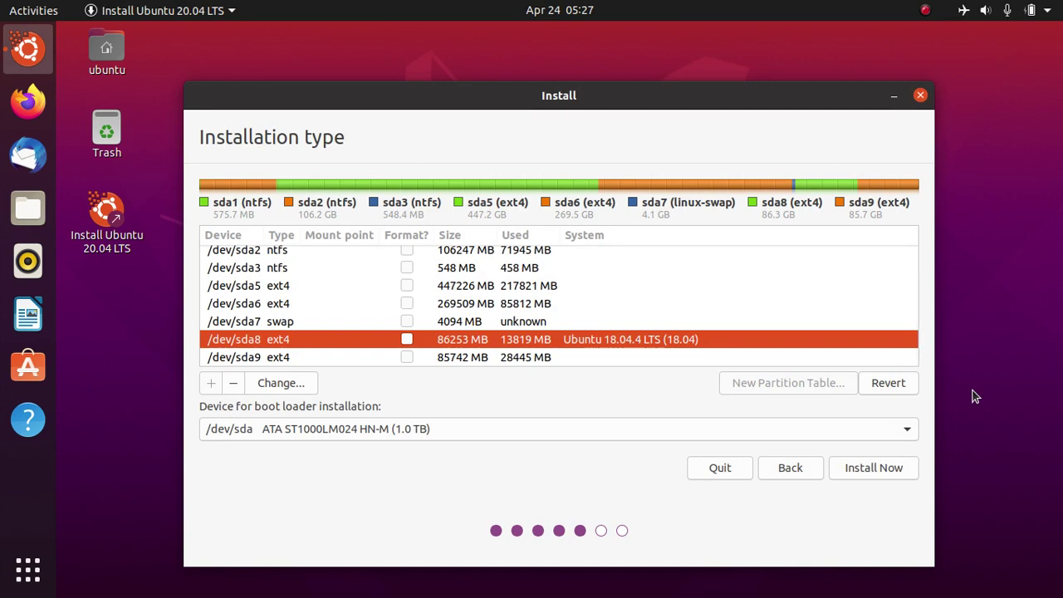
# Step: Set /dev/sda8 to Ext4 journaling, marked for formatting, with mount point /
pyautogui.click(305, 385)
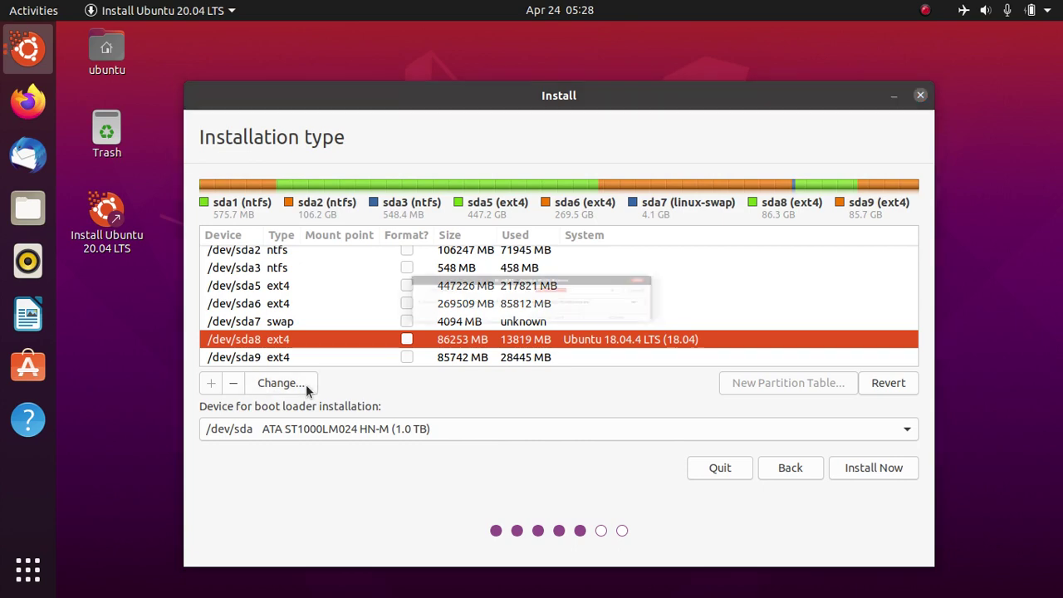
pyautogui.click(486, 312)
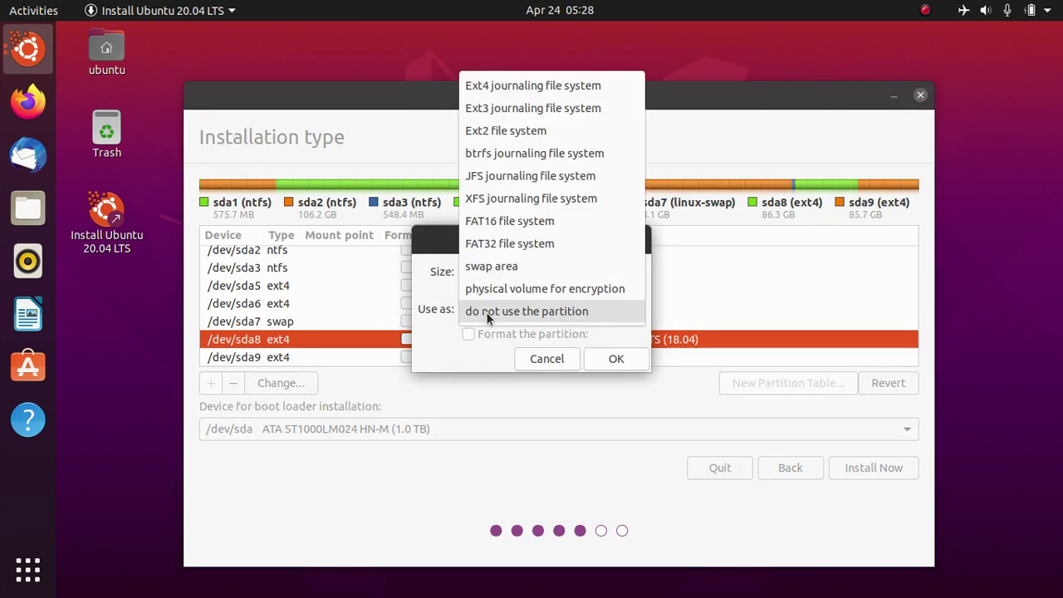
pyautogui.click(513, 86)
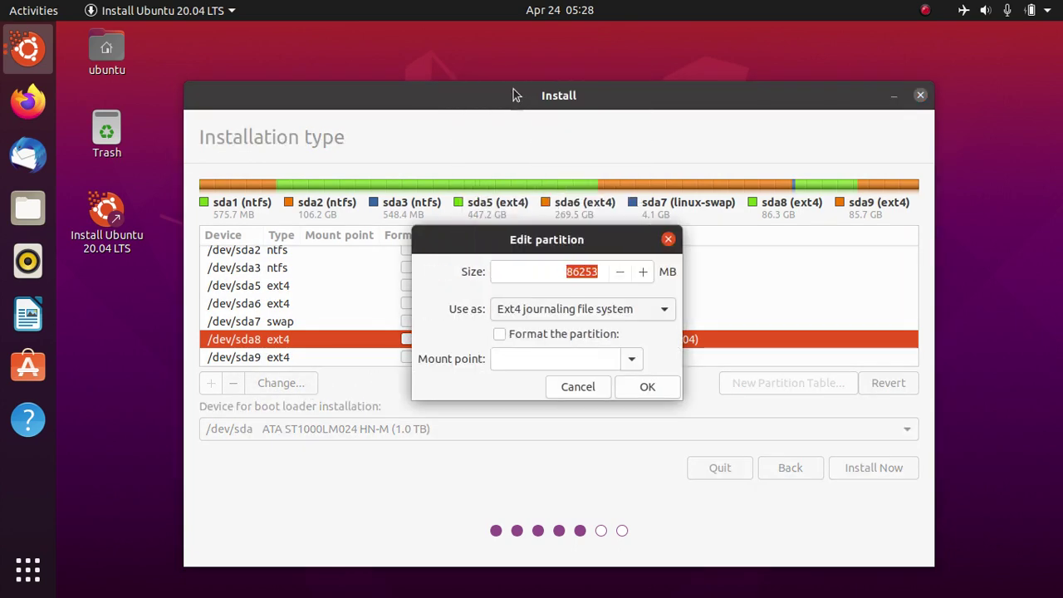
pyautogui.moveTo(548, 243); pyautogui.dragTo(475, 126)
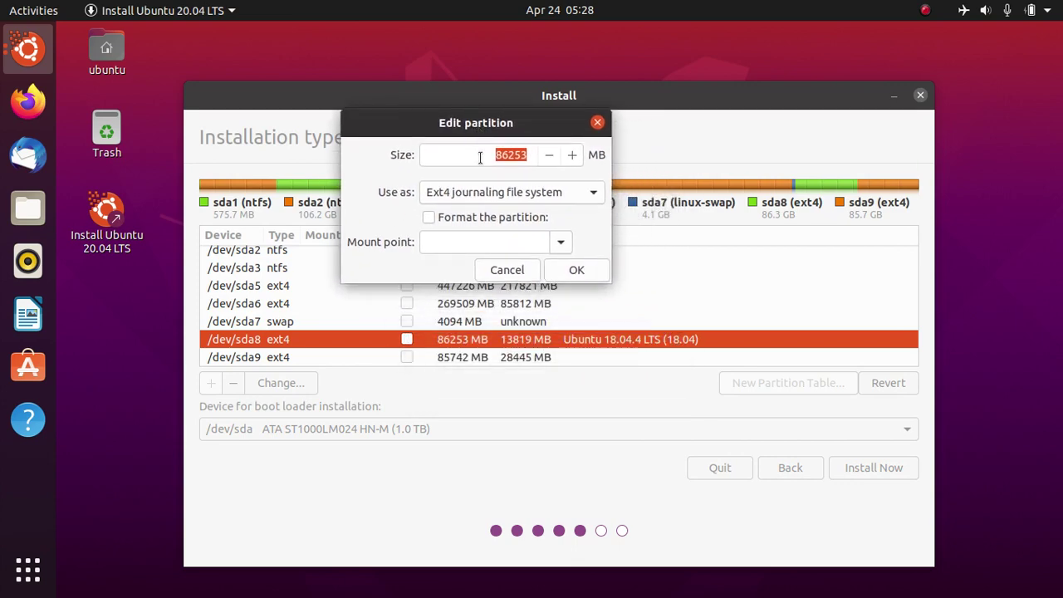
pyautogui.click(446, 215)
pyautogui.click(561, 245)
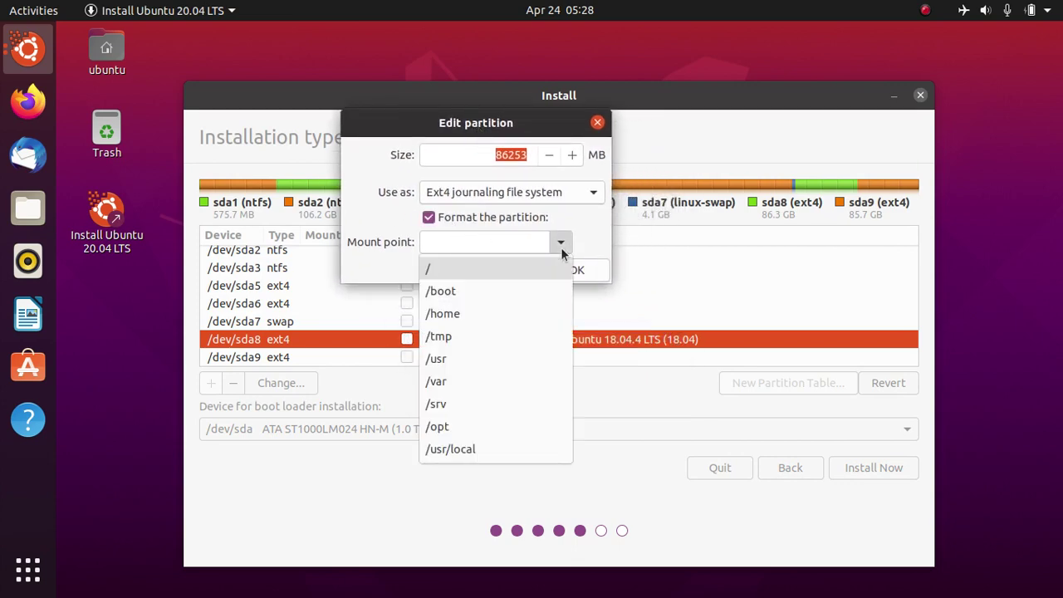
pyautogui.click(444, 269)
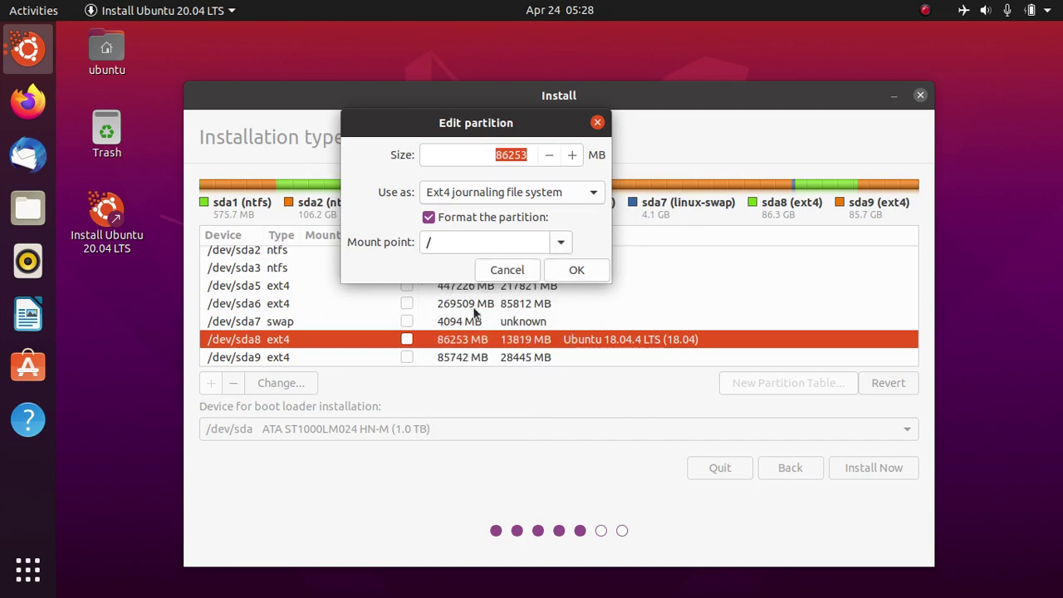
pyautogui.click(577, 269)
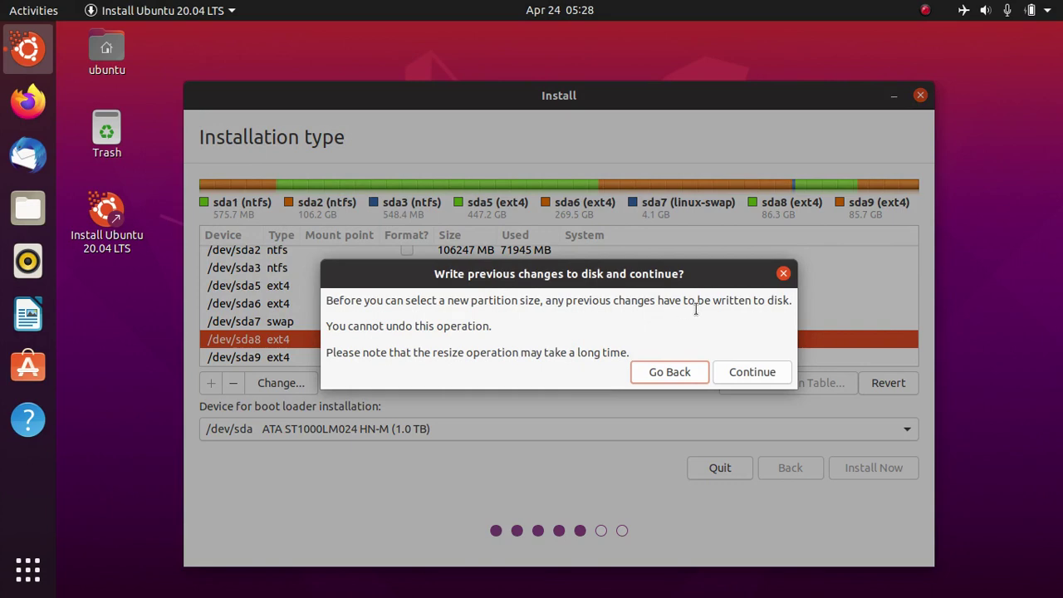
# Step: Confirm writing the /dev/sda8 changes to disk
pyautogui.moveTo(688, 275)
pyautogui.mouseDown()
pyautogui.moveTo(685, 259)
pyautogui.moveTo(691, 271)
pyautogui.mouseUp()
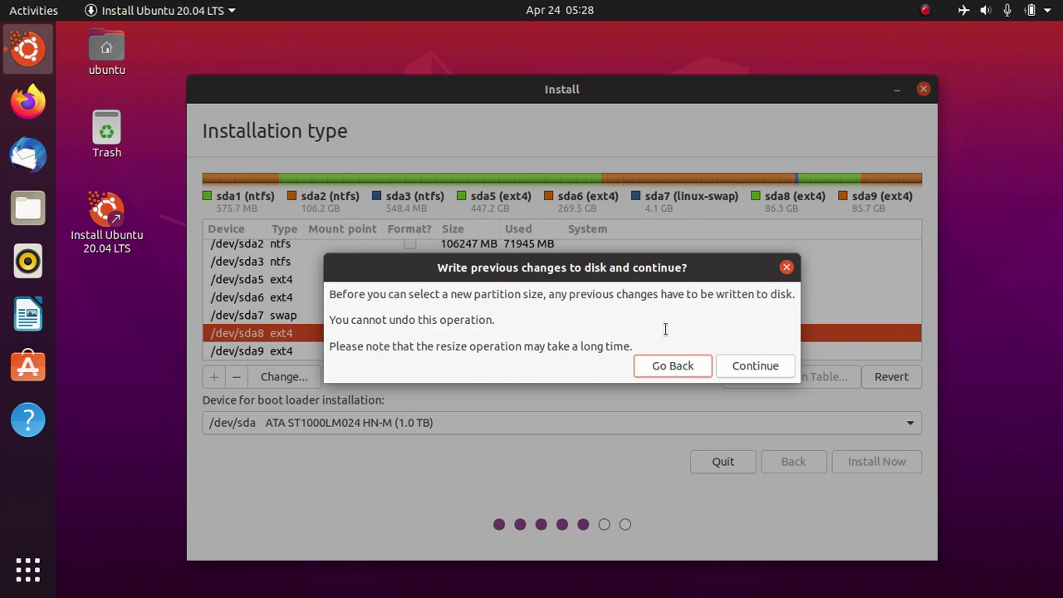
pyautogui.click(754, 368)
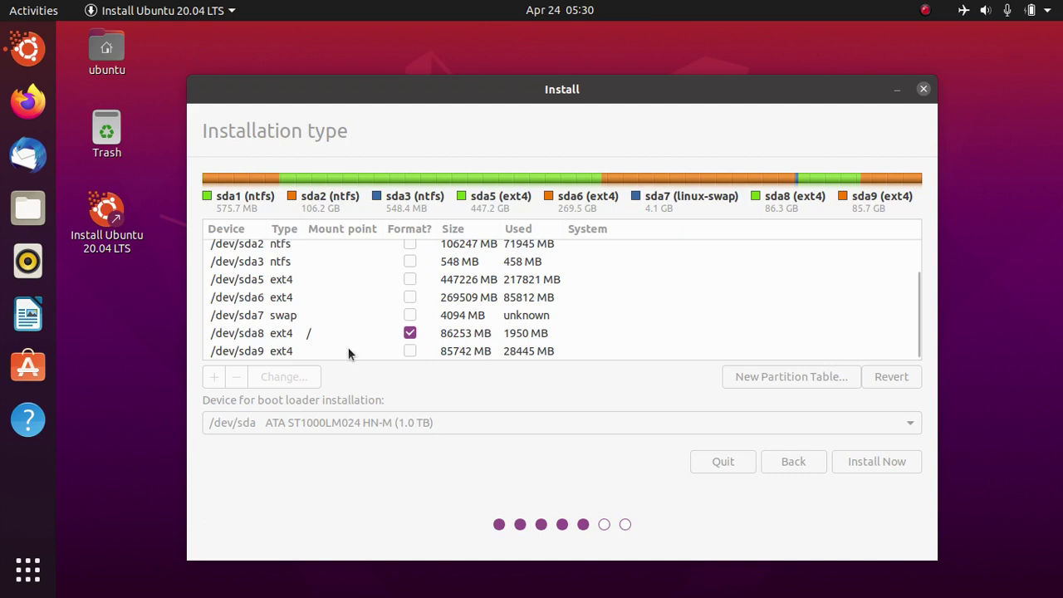
# Step: Set /dev/sda9 as Ext4 mounted at /home, then start Install Now
pyautogui.click(279, 350)
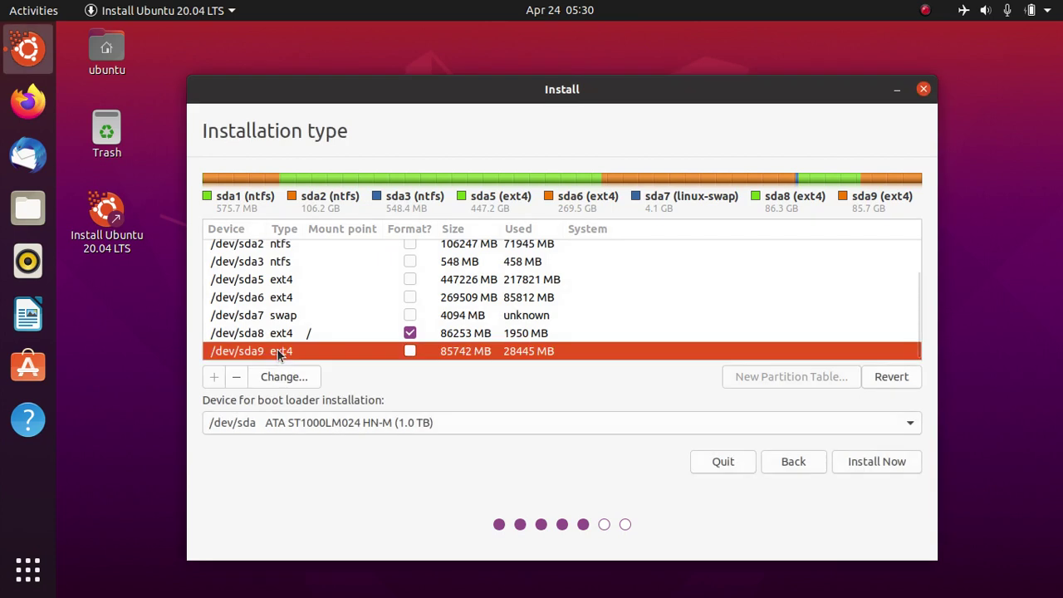
pyautogui.click(282, 376)
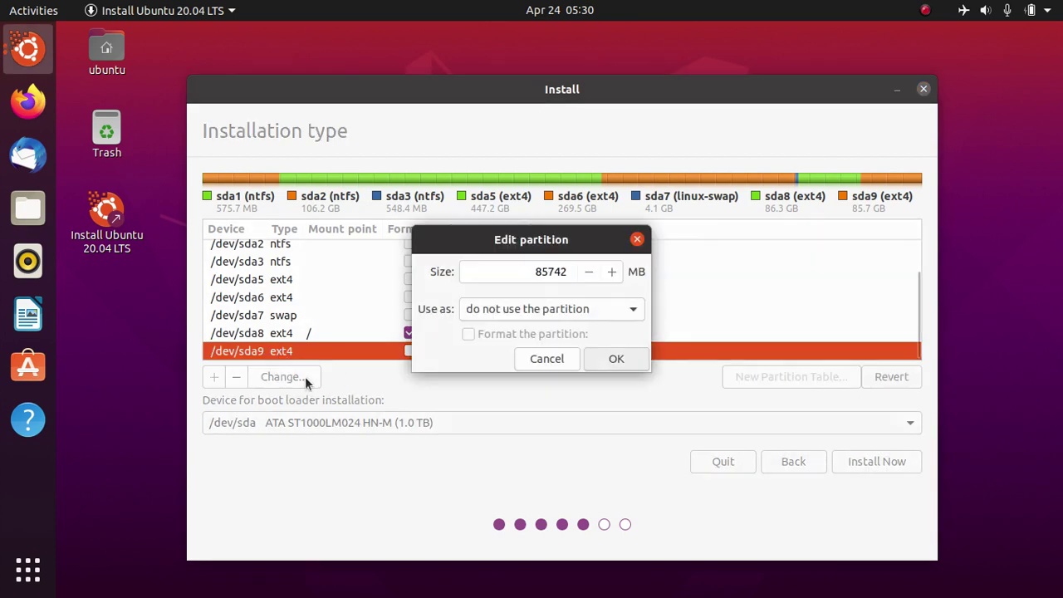
pyautogui.click(616, 315)
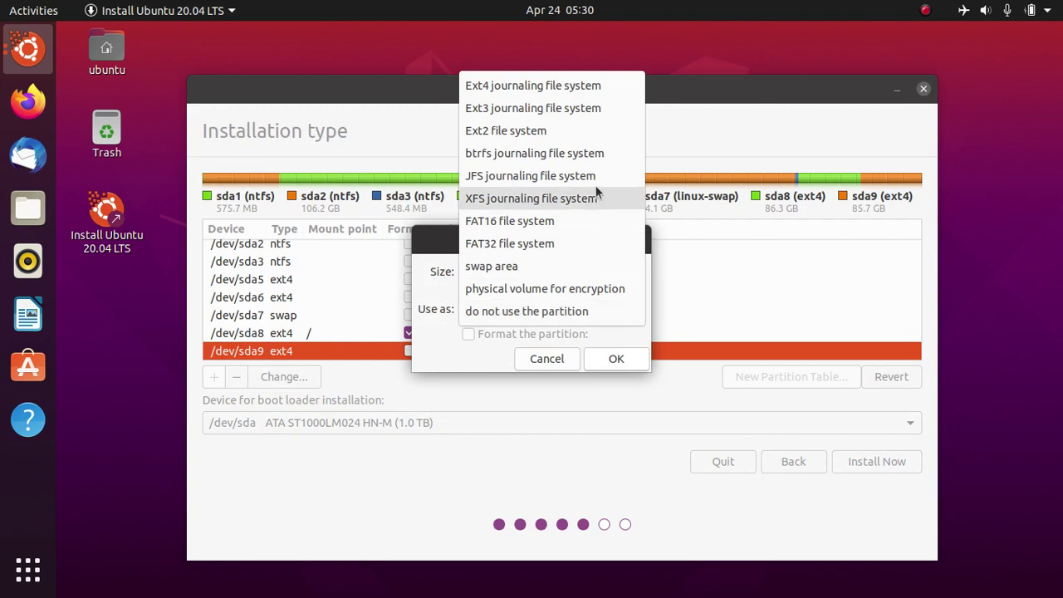
pyautogui.click(587, 87)
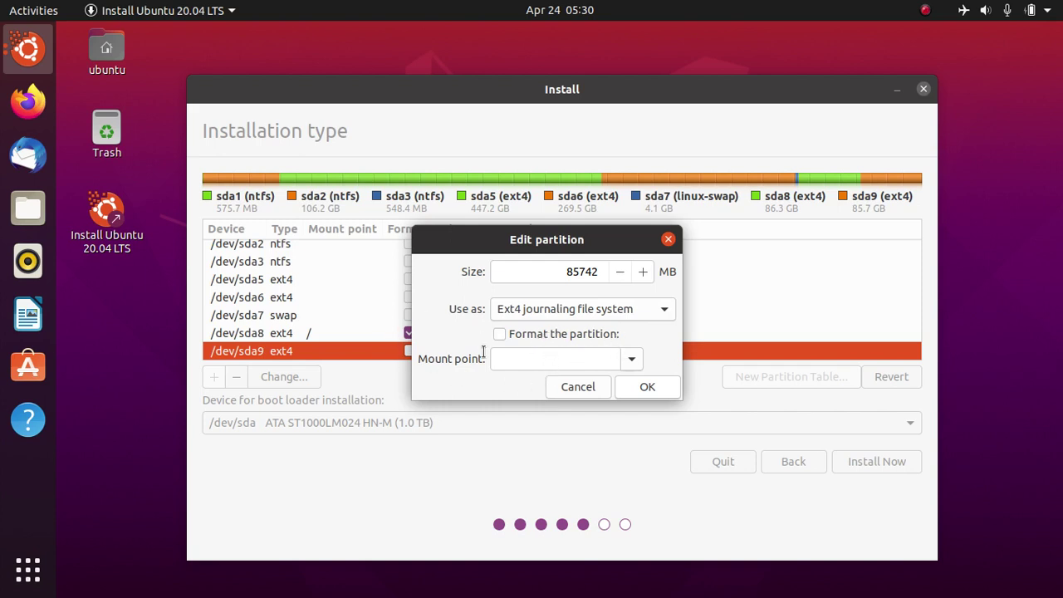
pyautogui.click(632, 360)
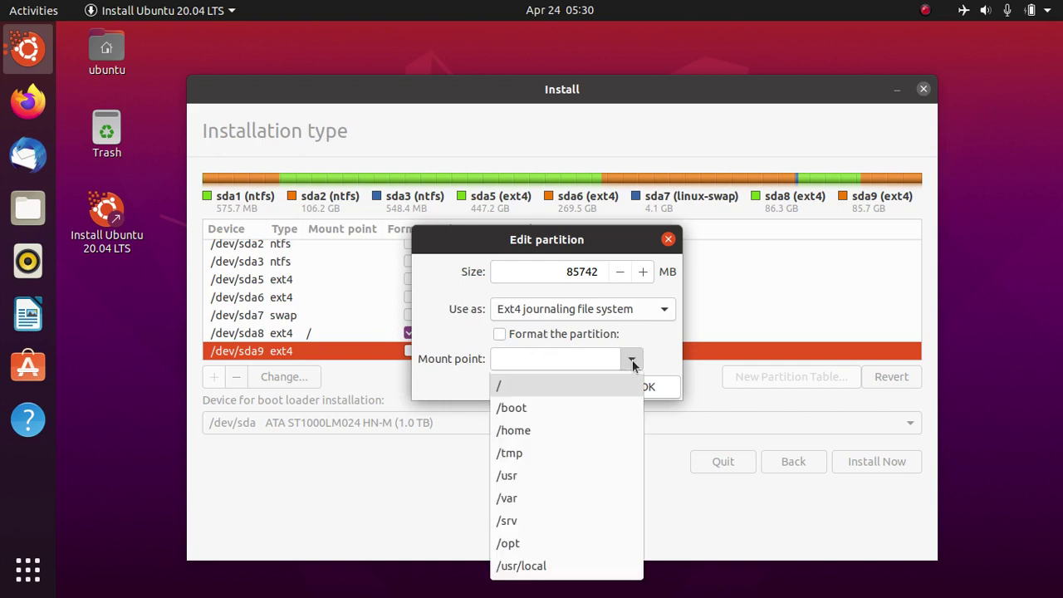
pyautogui.click(585, 429)
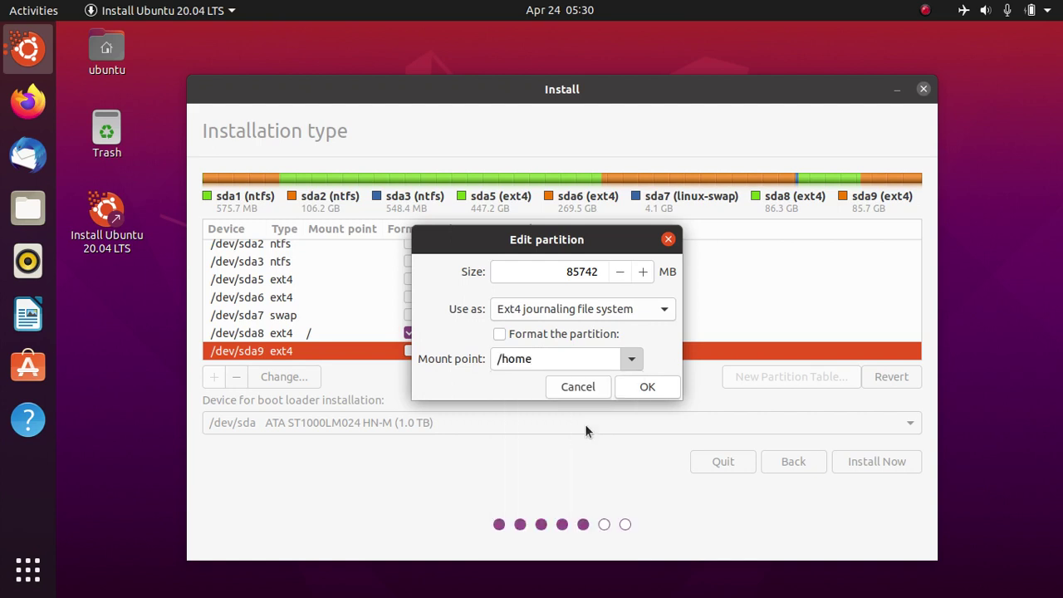
pyautogui.click(647, 388)
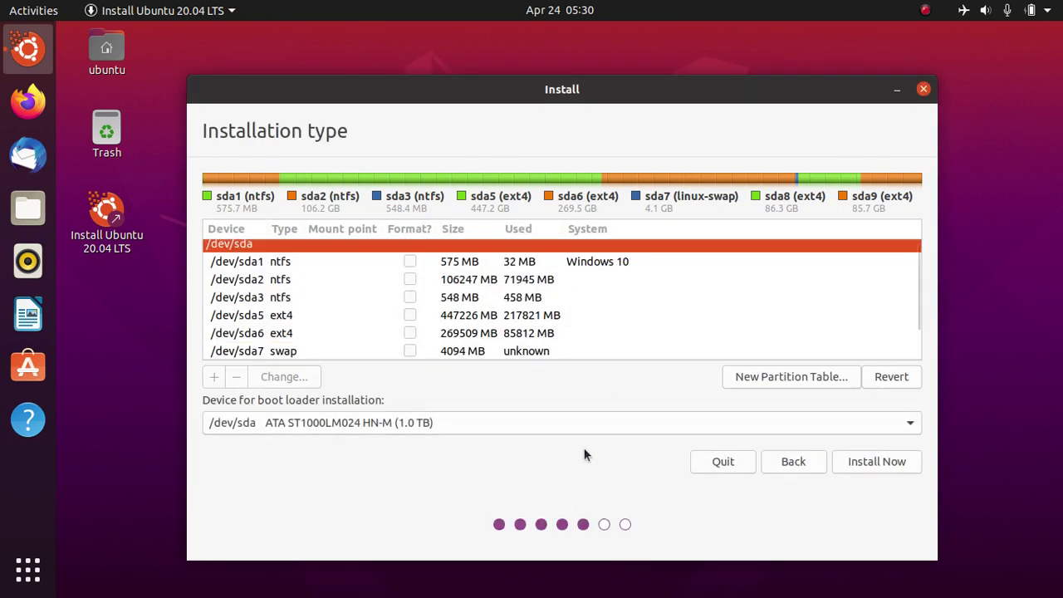
pyautogui.scroll(-2, 659, 332)
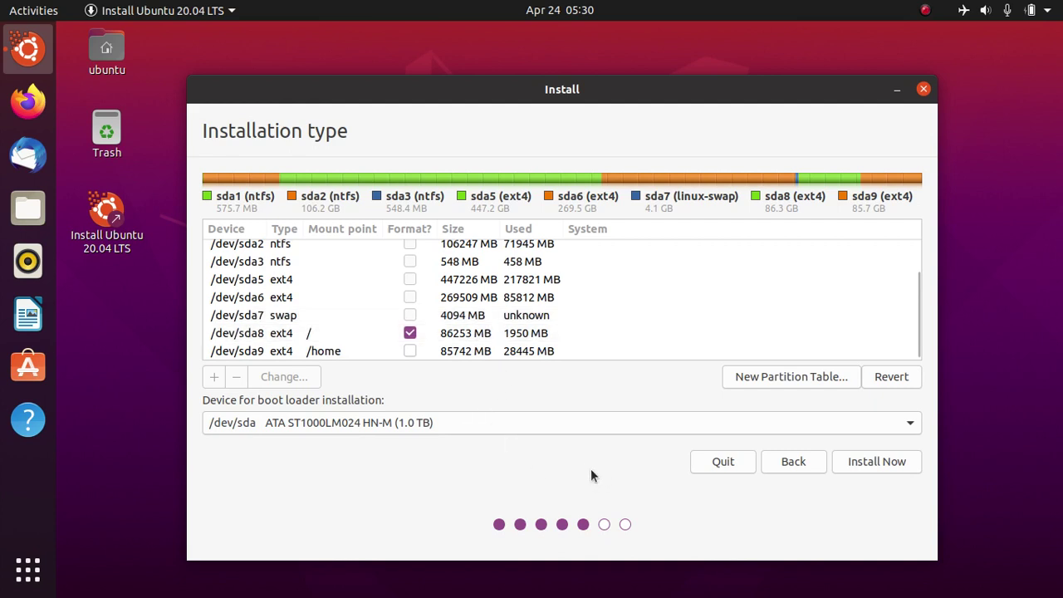
pyautogui.click(863, 464)
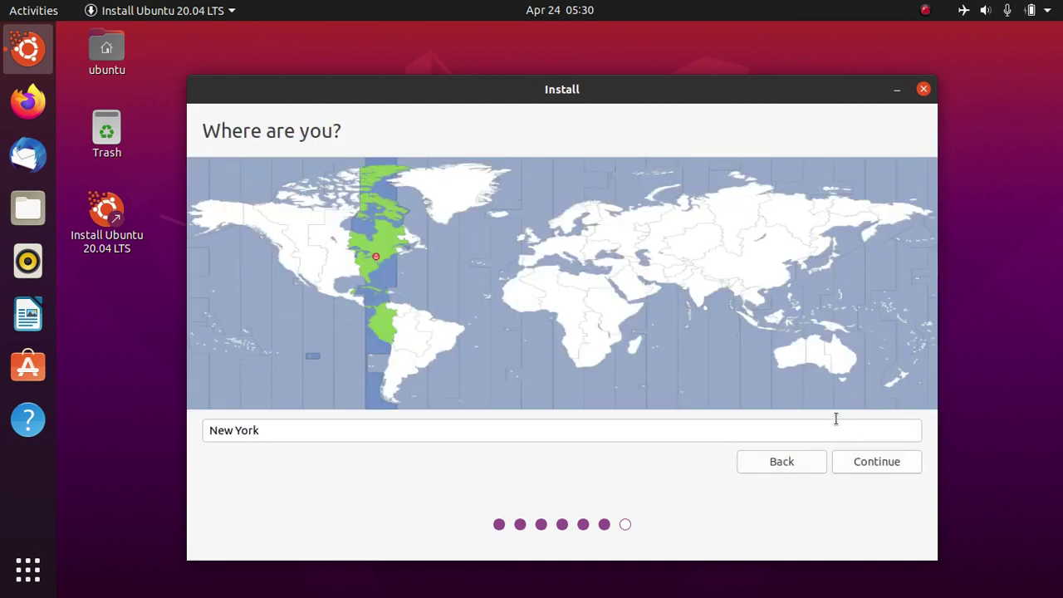
# Step: Choose Pontianak, Indonesia as the time zone and continue
pyautogui.click(780, 320)
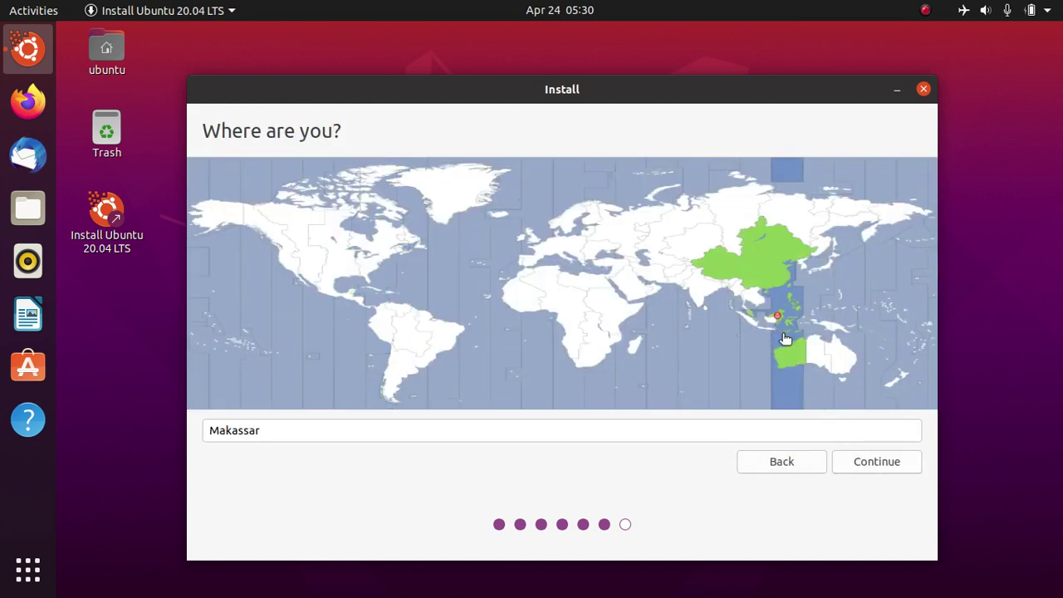
pyautogui.click(771, 316)
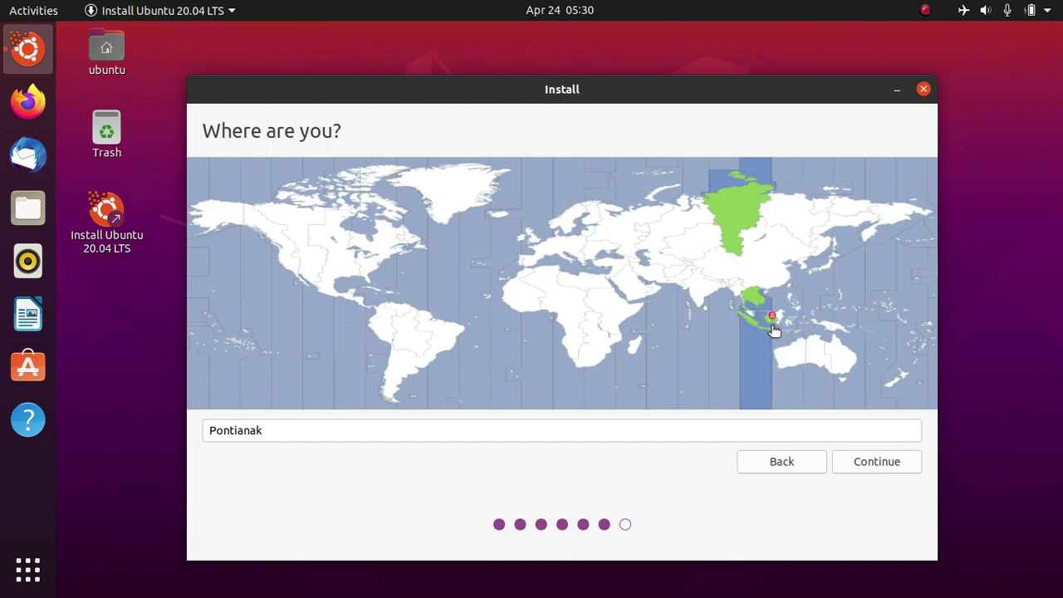
pyautogui.click(876, 466)
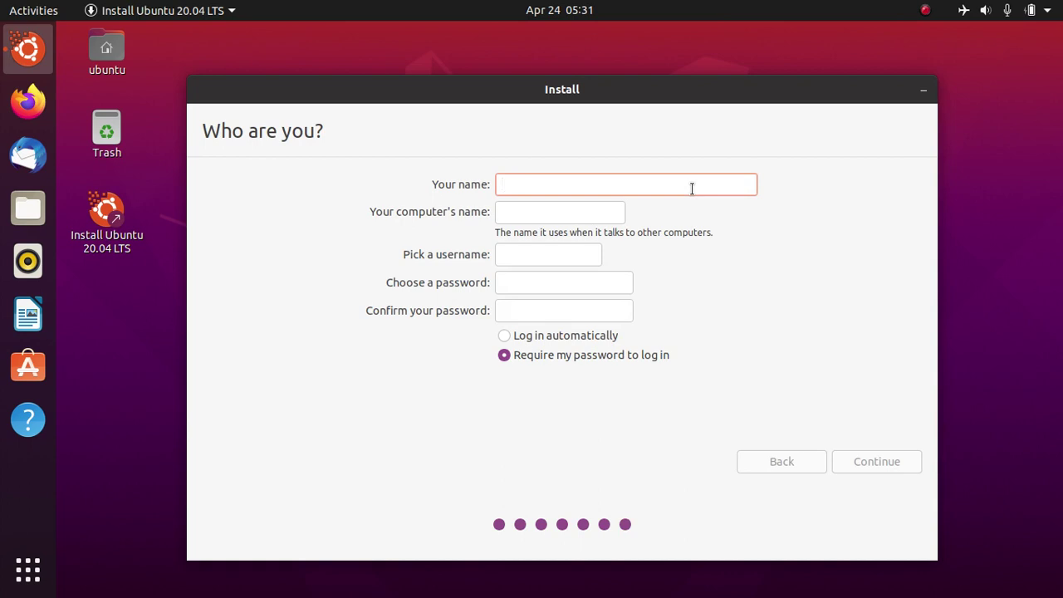
# Step: Enter the user's full name, computer name 'focal', and the account password
pyautogui.write('Musa')
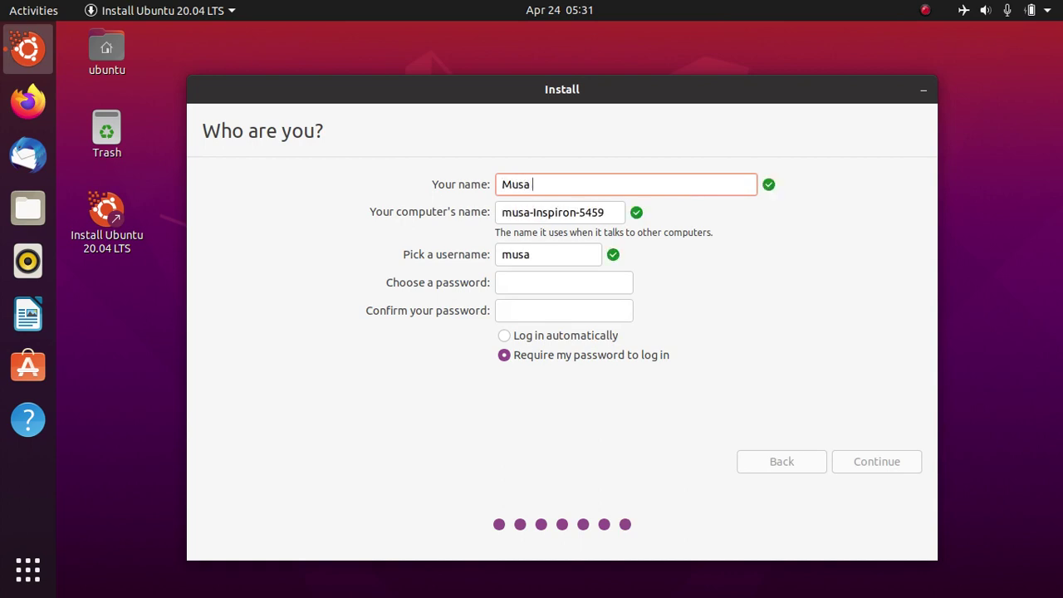
pyautogui.write(' Amin')
pyautogui.press('Tab')
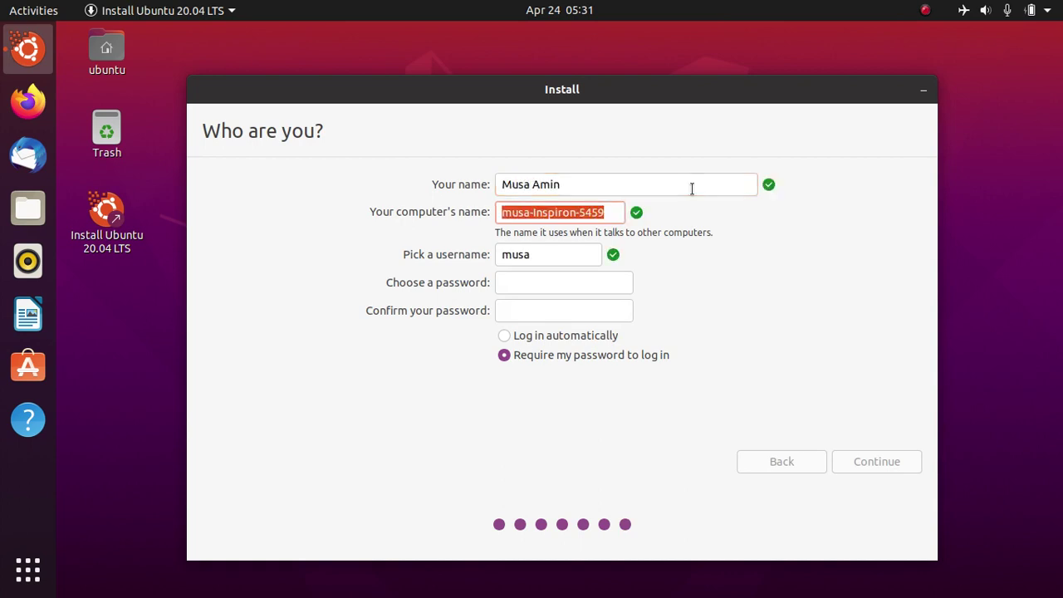
pyautogui.write('f')
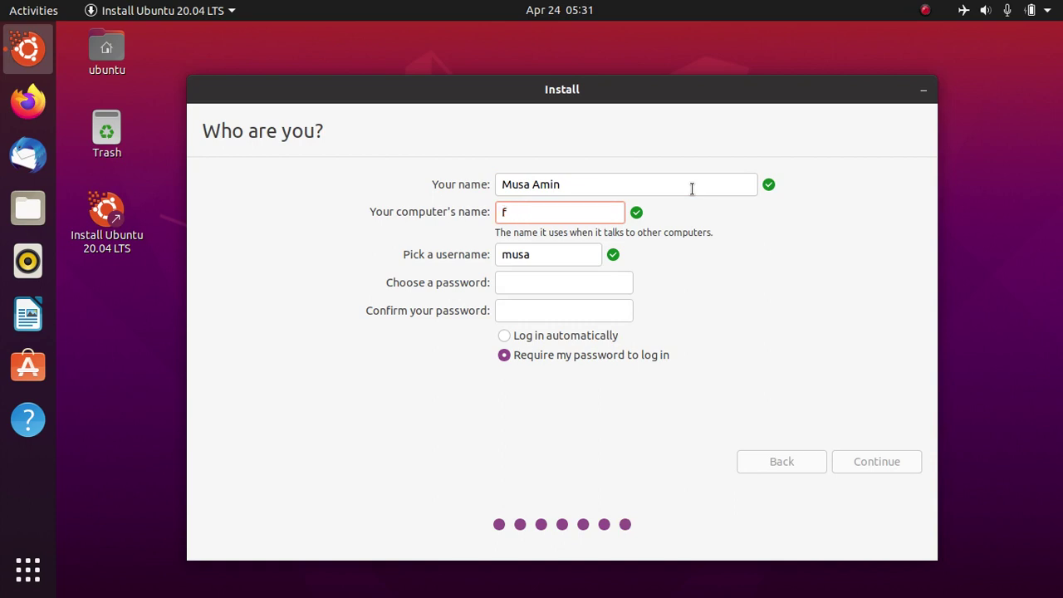
pyautogui.write('ocal')
pyautogui.press('Tab')
pyautogui.press('Tab')
pyautogui.write('123')
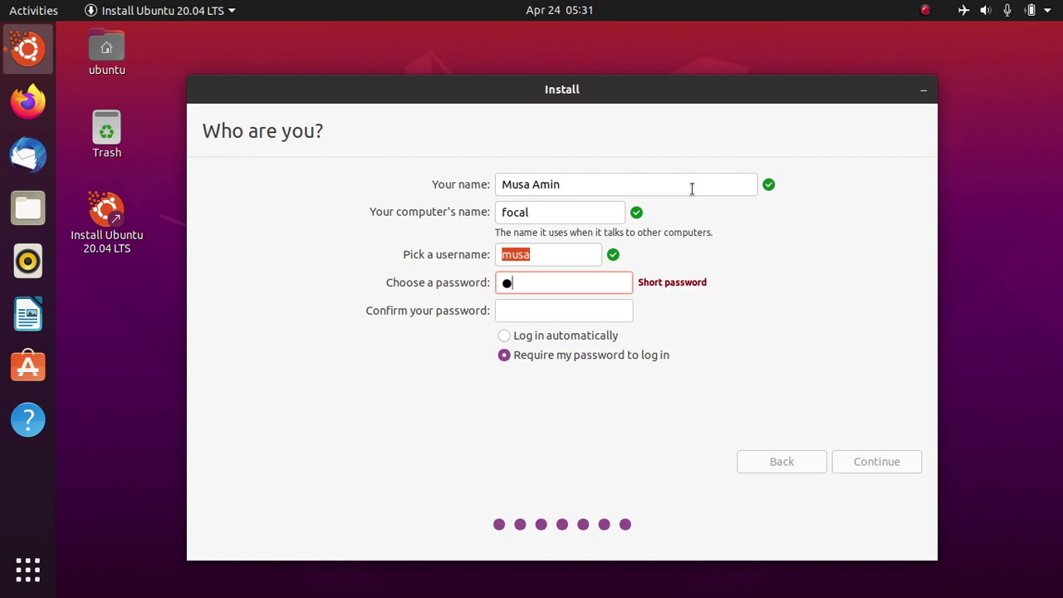
pyautogui.write('456')
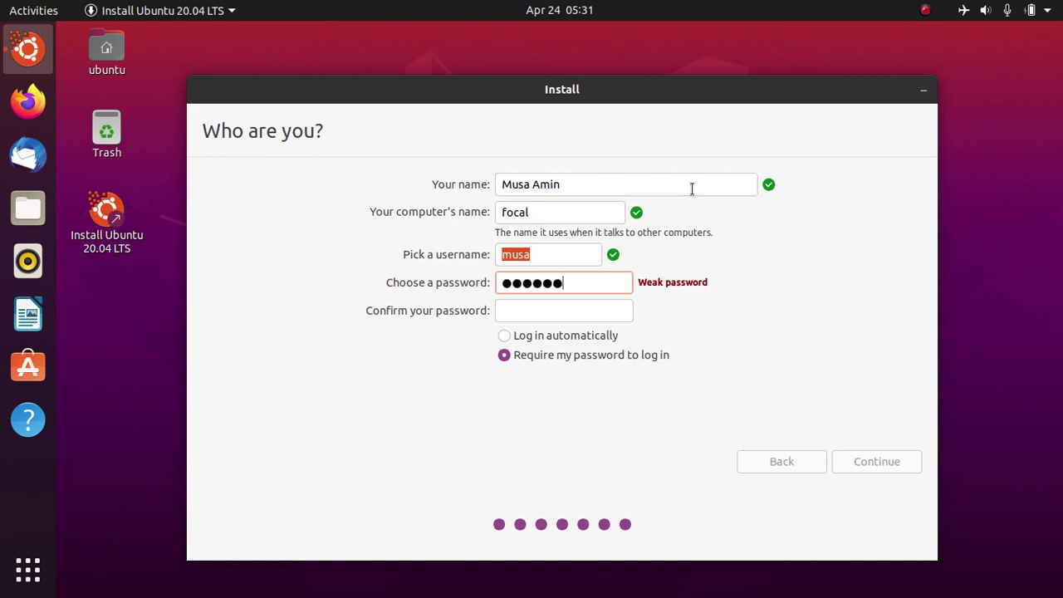
pyautogui.write('78')
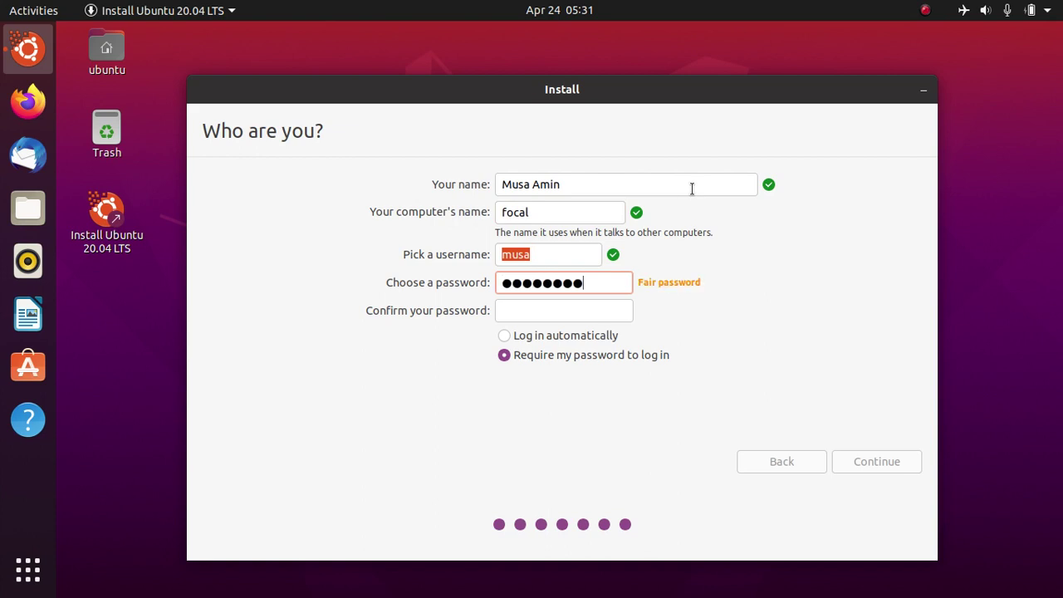
pyautogui.write('90')
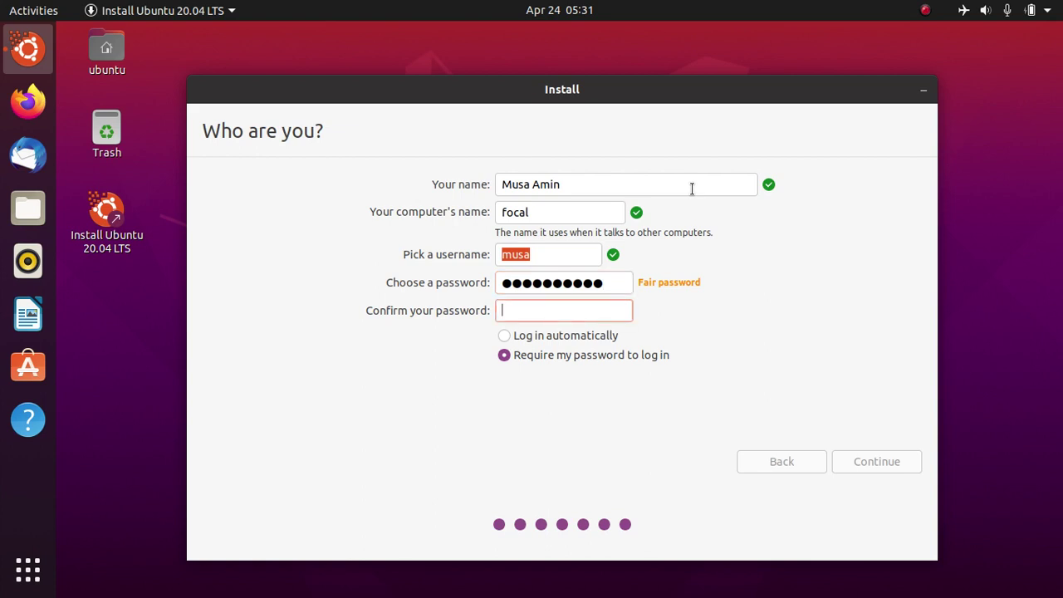
pyautogui.write('1234567890')
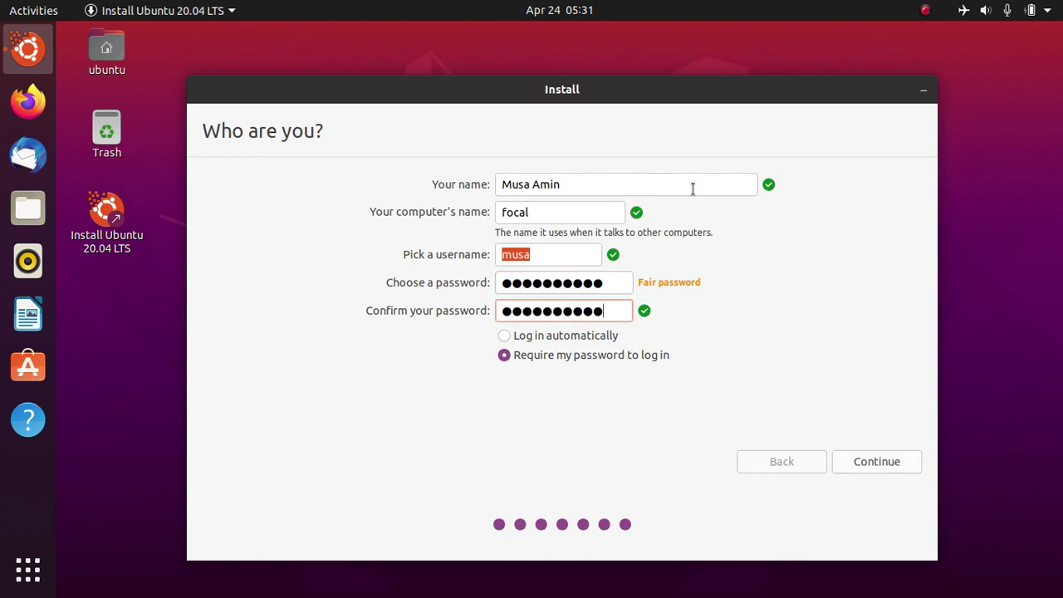
# Step: Accept the account details to begin copying files and finish the installation
pyautogui.click(853, 464)
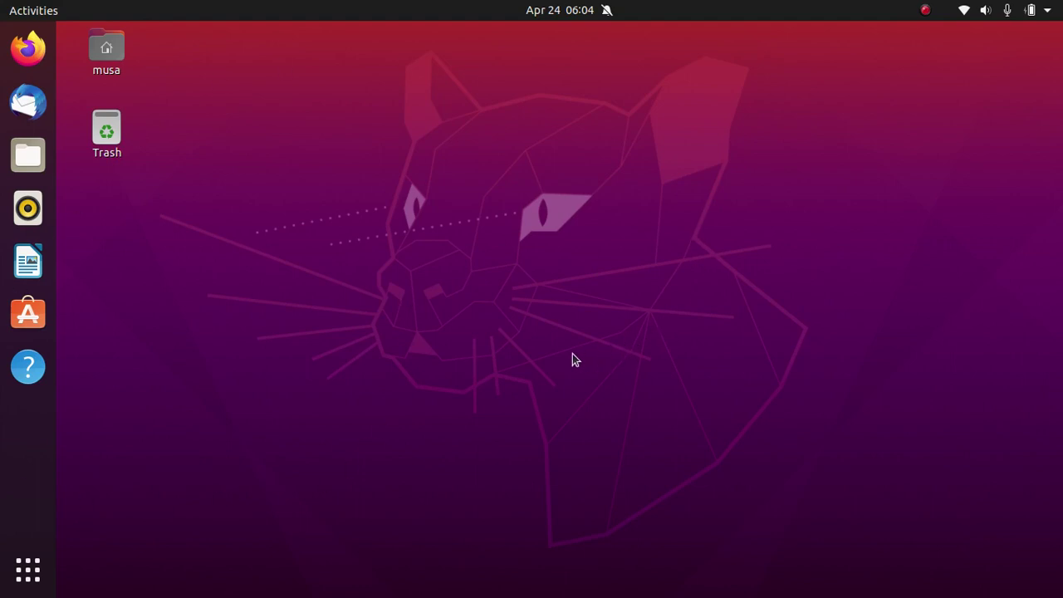
pyautogui.click(37, 570)
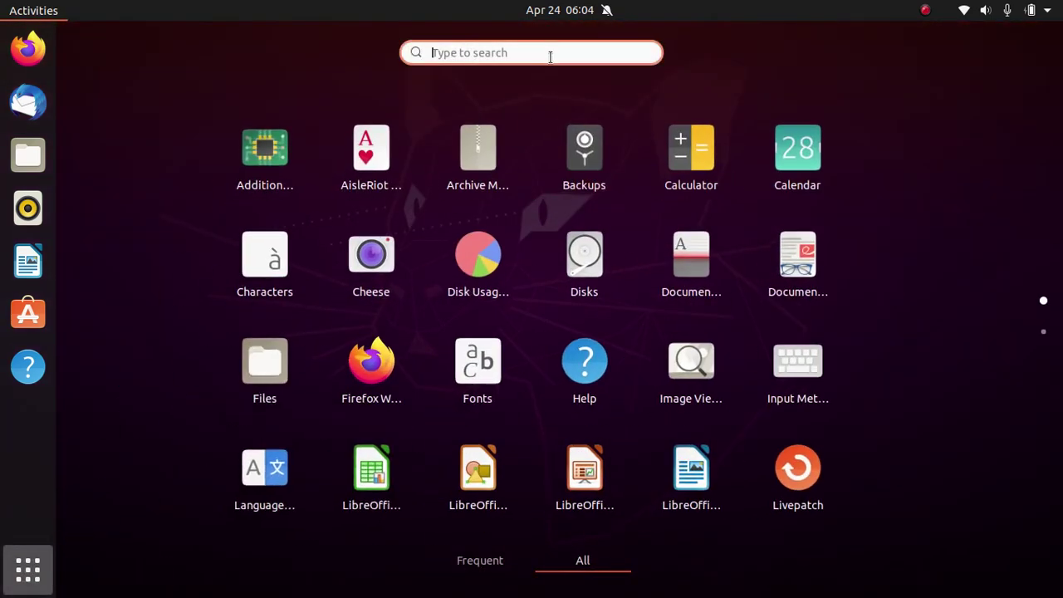
pyautogui.write('moni')
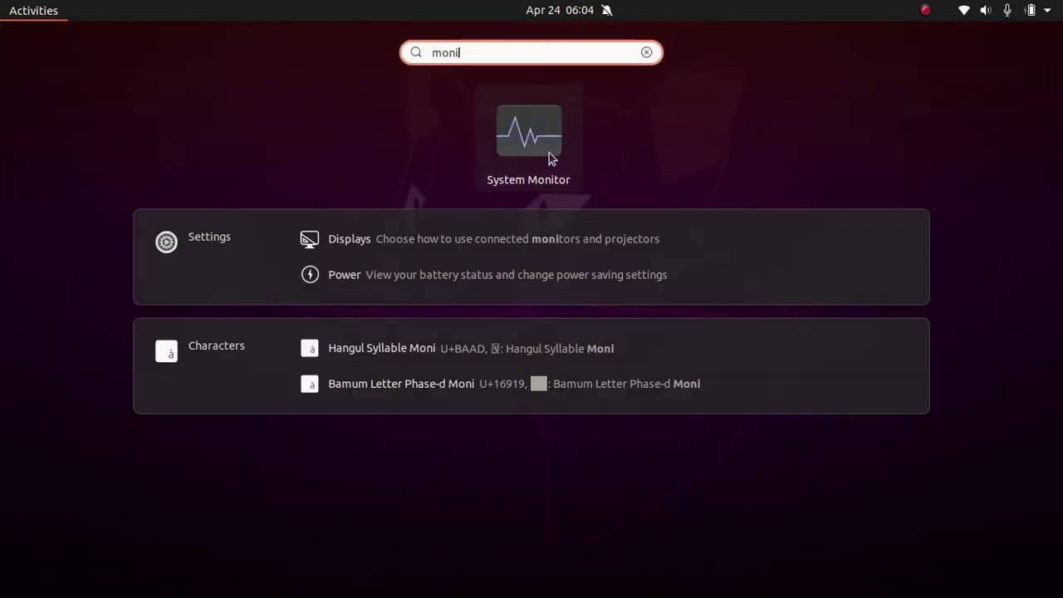
pyautogui.click(548, 153)
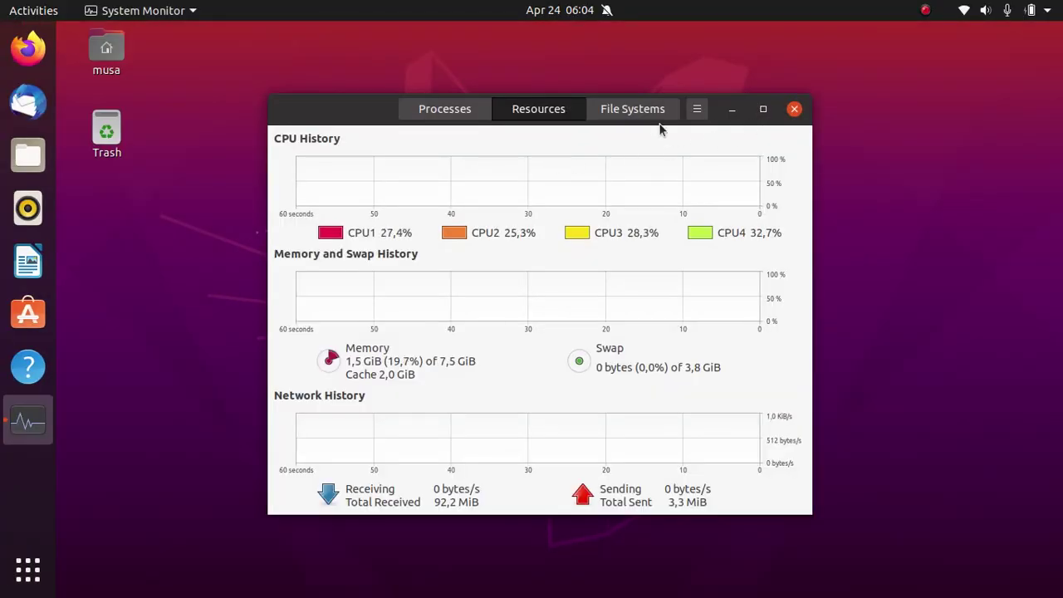
pyautogui.moveTo(371, 122); pyautogui.dragTo(413, 85)
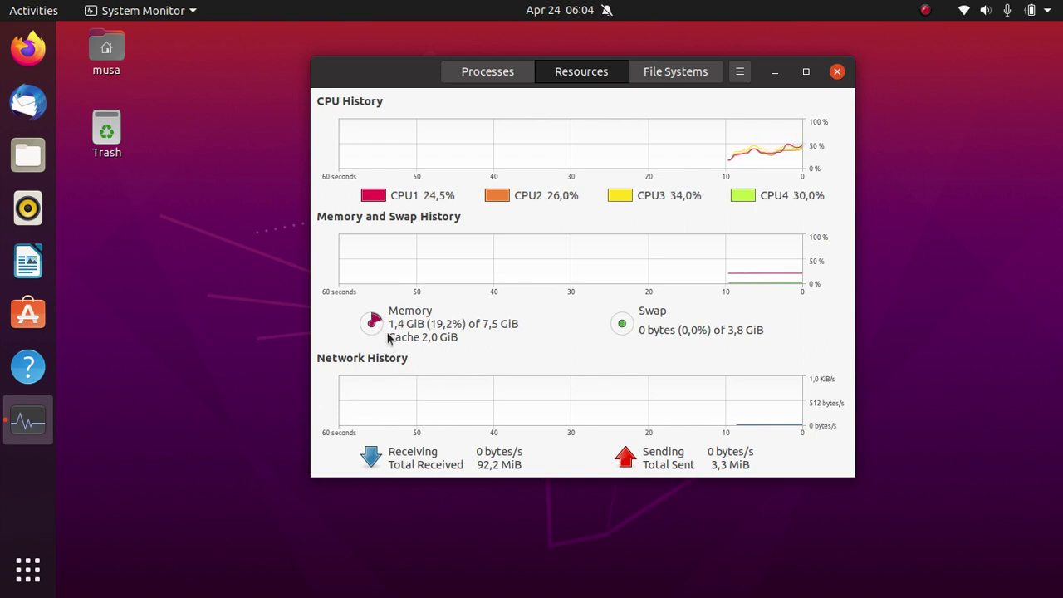
pyautogui.click(506, 73)
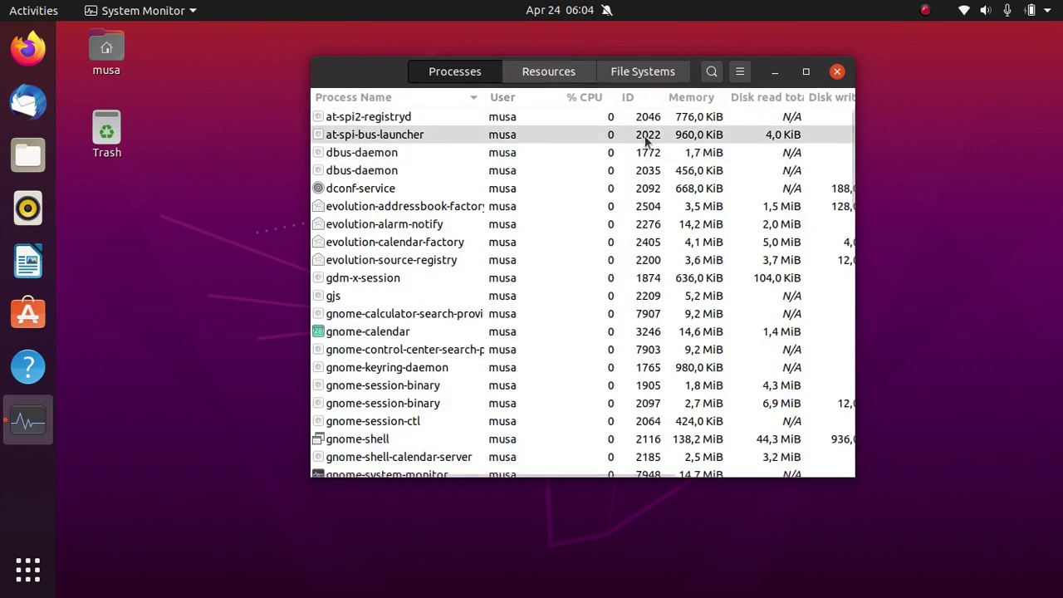
pyautogui.click(681, 97)
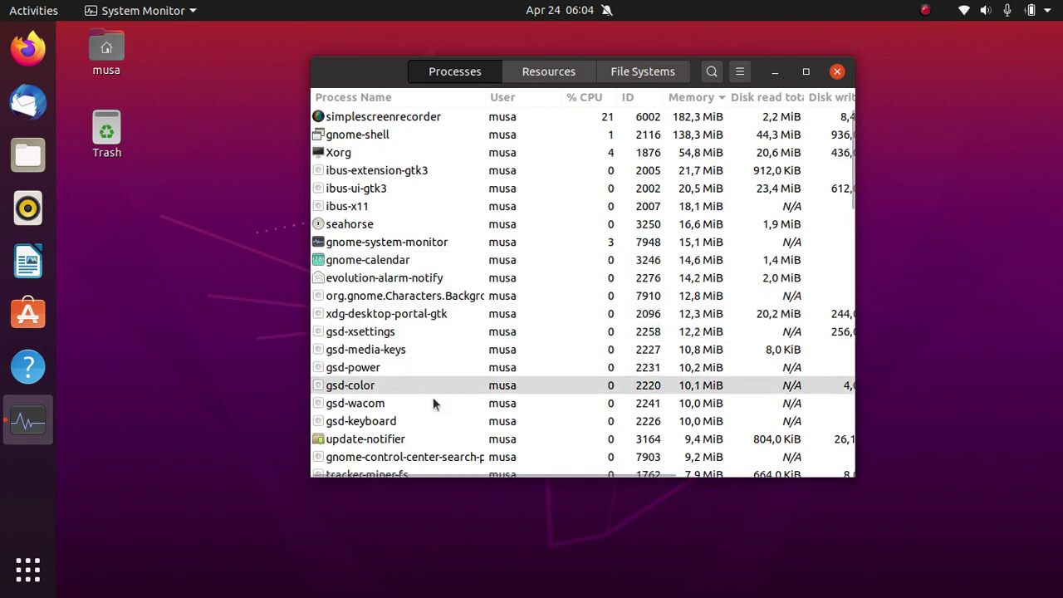
pyautogui.click(836, 73)
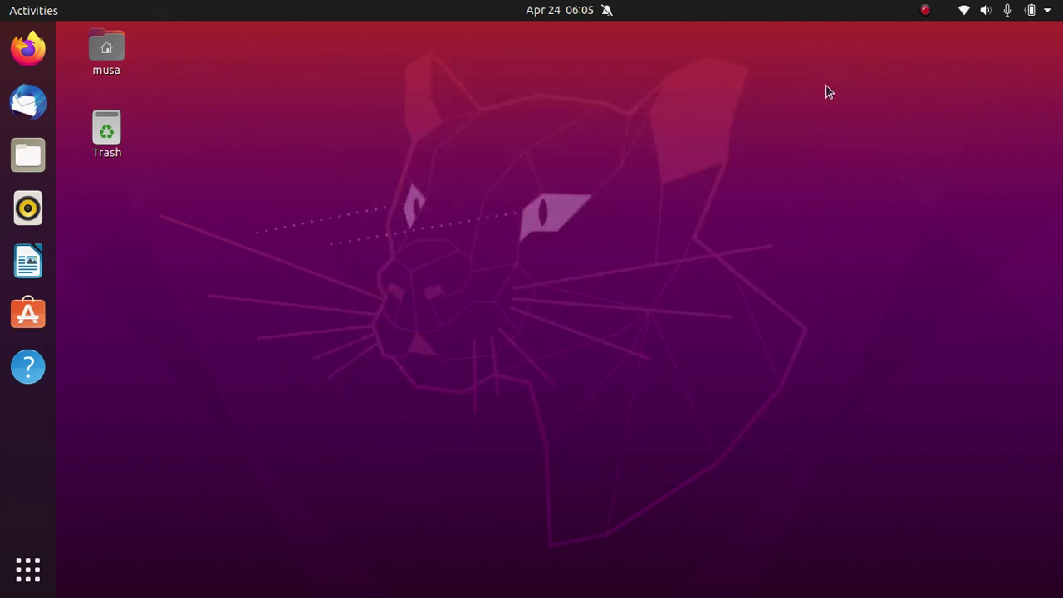